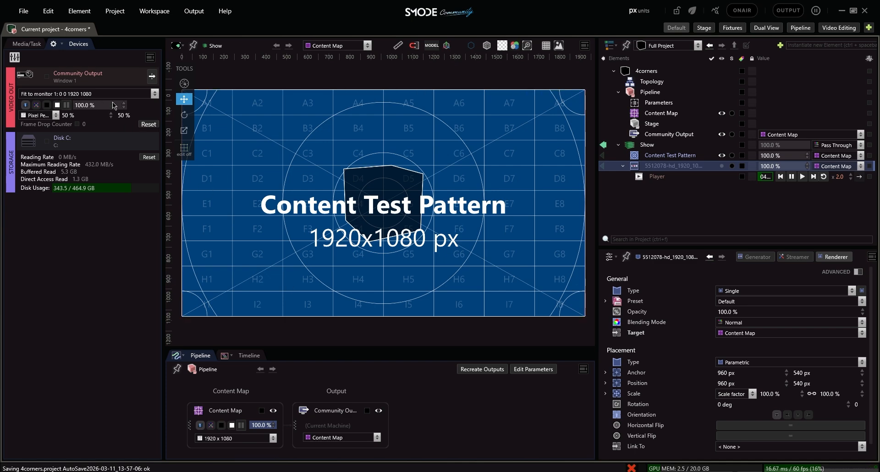
# - Preview the sky video layer on the Content Map and deactivate it again in favour of the Content Test Pattern
pyautogui.click(667, 157)
pyautogui.click(667, 168)
pyautogui.click(672, 156)
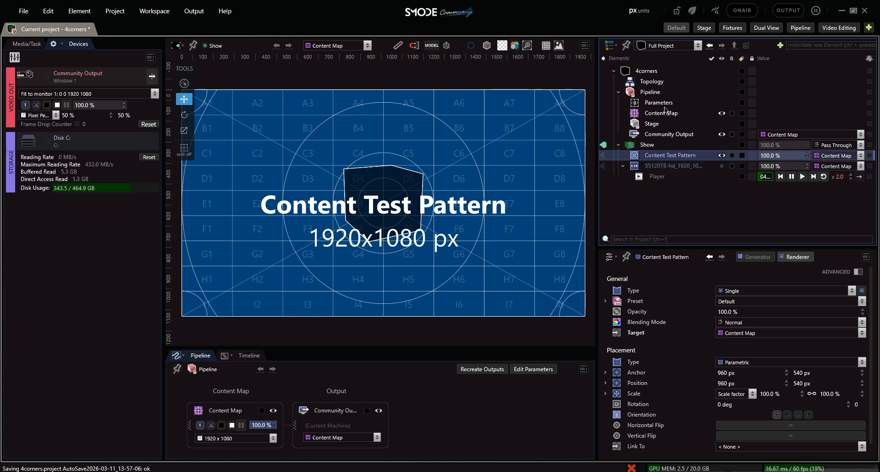
pyautogui.click(360, 48)
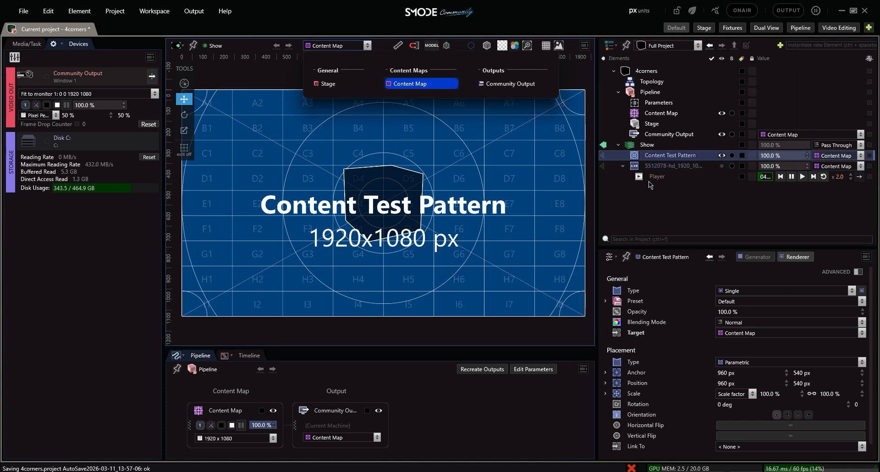
pyautogui.click(666, 166)
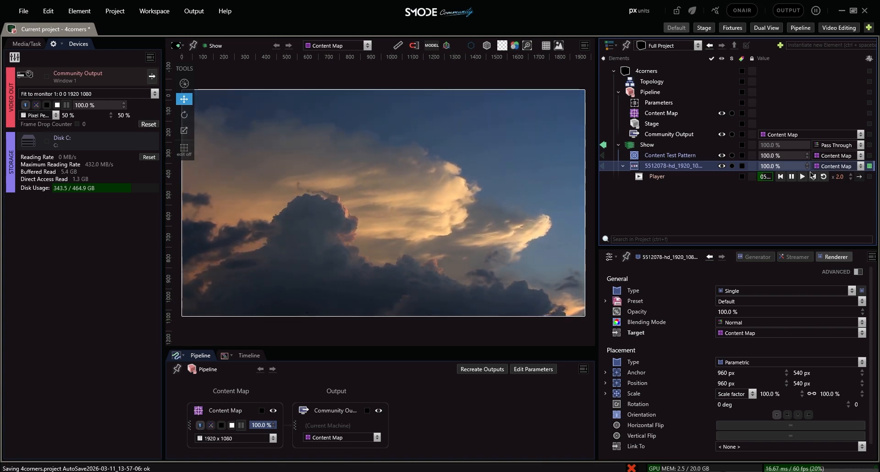
pyautogui.doubleClick(678, 165)
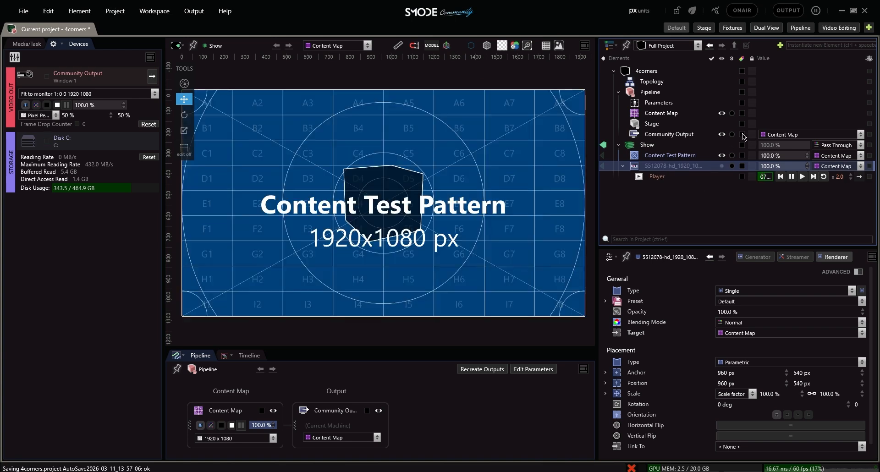
pyautogui.click(787, 10)
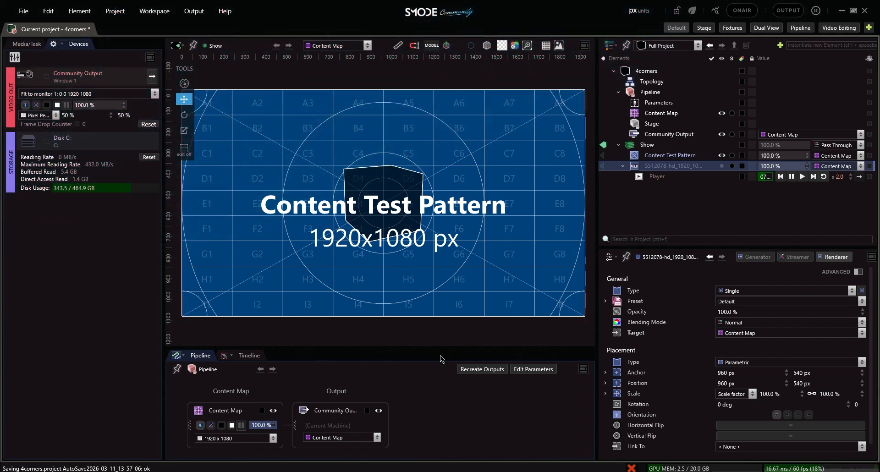
# - Create a 1920 x 1080 Processor labelled Output Processor in the pipeline and show it in the viewport
pyautogui.rightClick(295, 397)
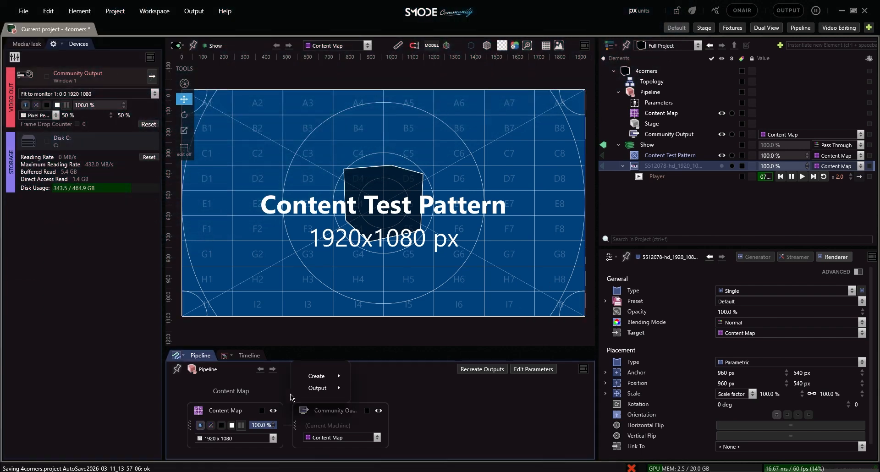
pyautogui.moveTo(318, 378)
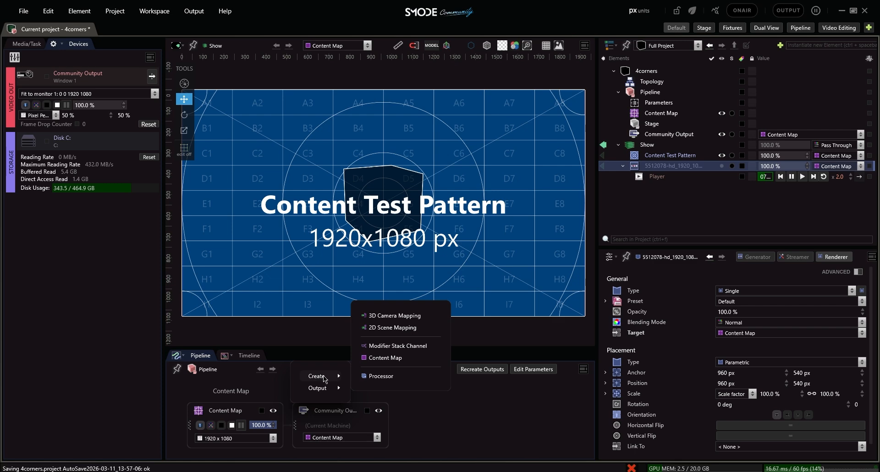
pyautogui.click(384, 375)
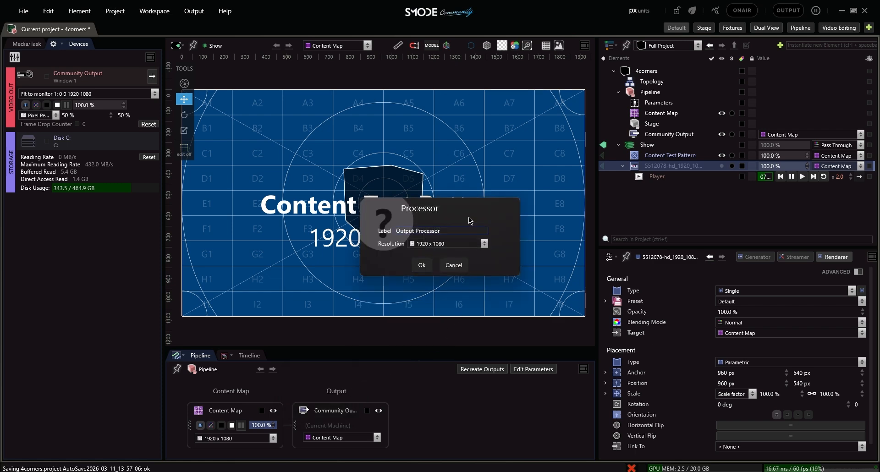
pyautogui.click(459, 245)
pyautogui.click(458, 246)
pyautogui.click(424, 265)
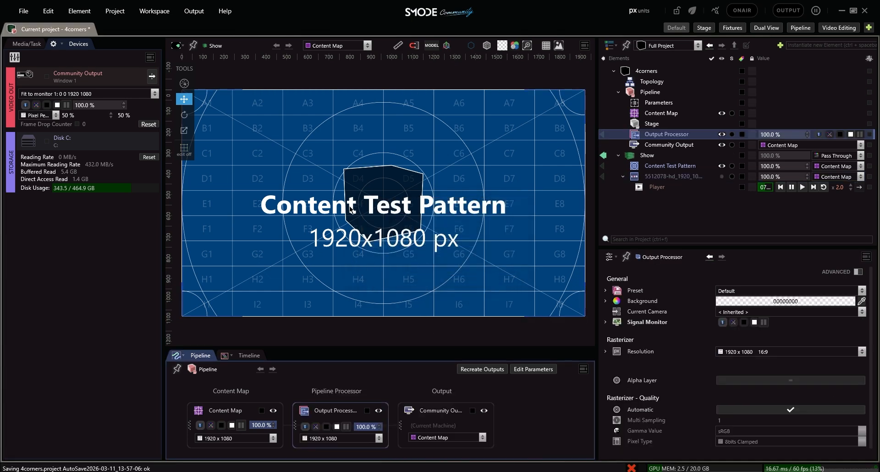
pyautogui.click(367, 45)
pyautogui.click(510, 85)
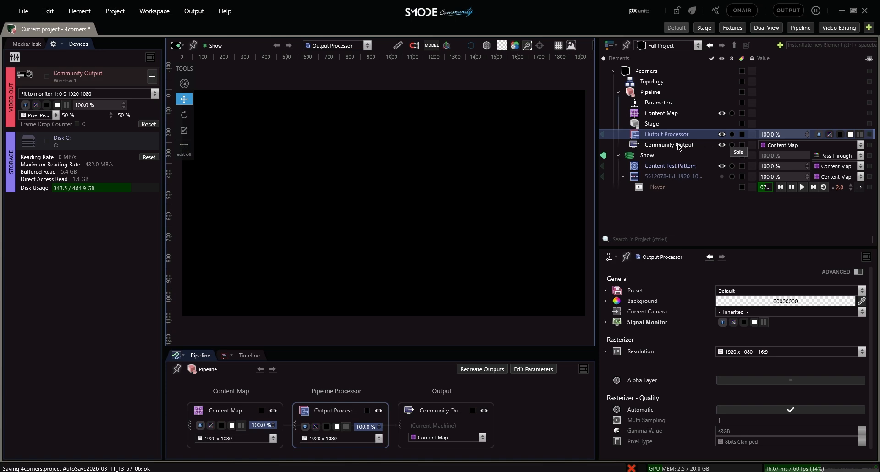
# - Try adding a Content Map pipeline layer inside the Output Processor and delete that layer
pyautogui.rightClick(654, 136)
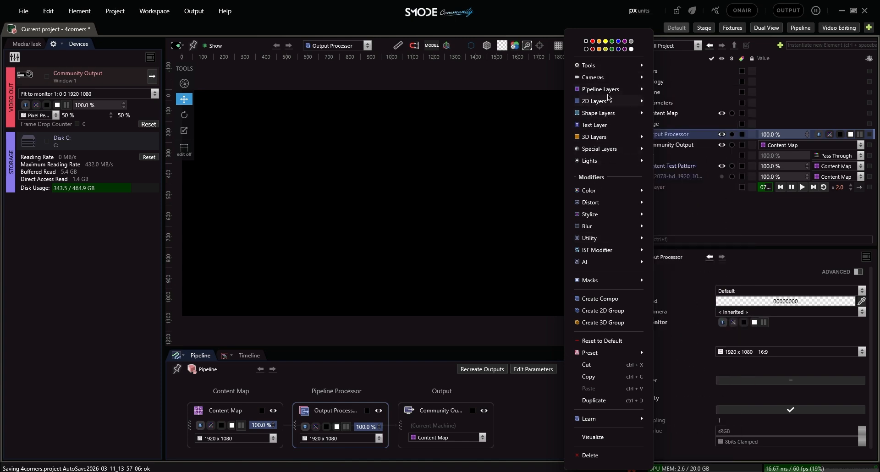
pyautogui.moveTo(607, 88)
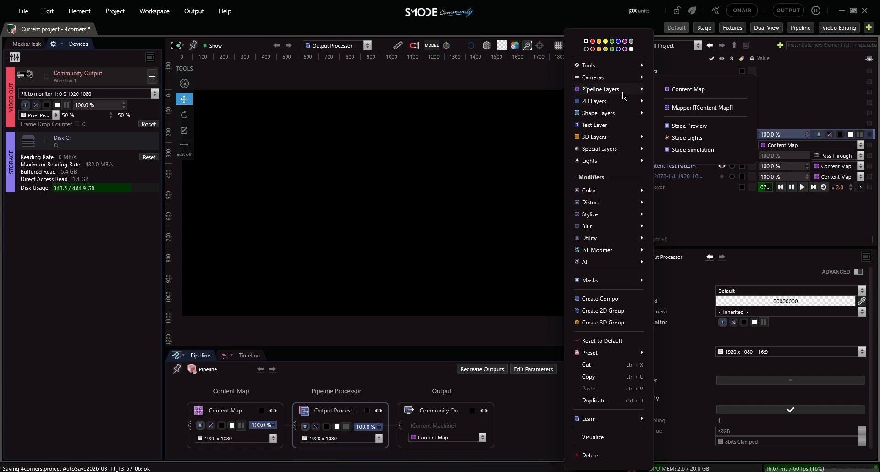
pyautogui.click(690, 91)
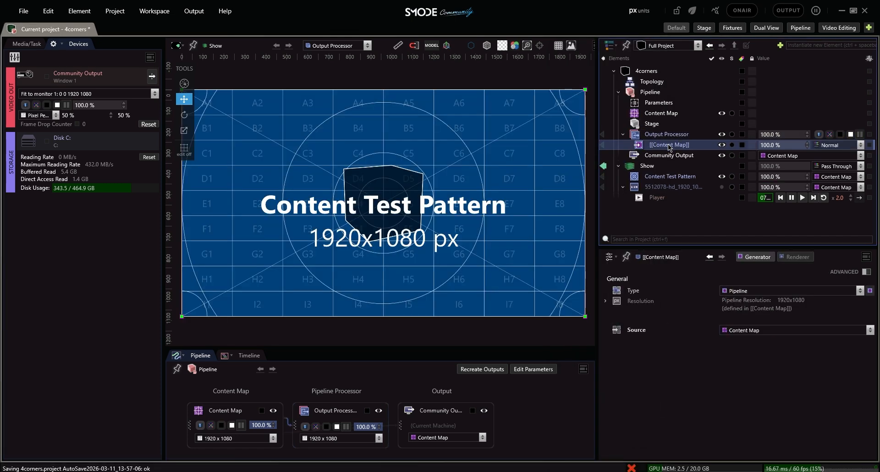
pyautogui.press('Delete')
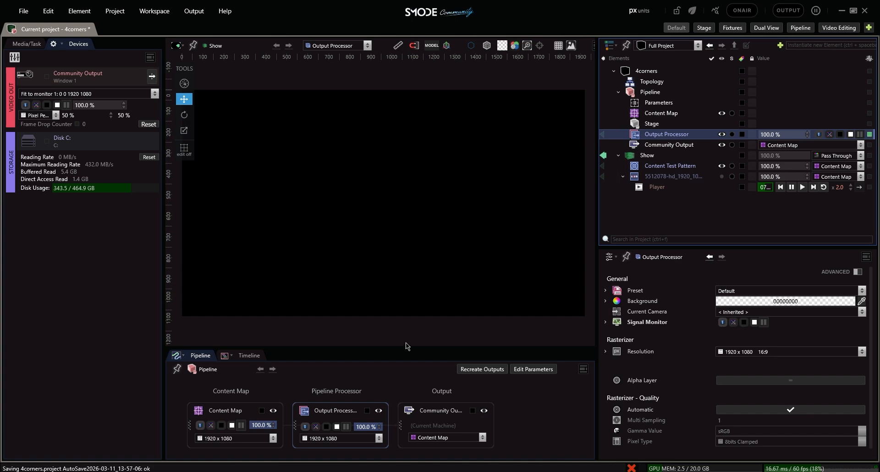
# - Place the pipeline's Content Map inside the Output Processor and set the new layer's placement type to Perspective
pyautogui.moveTo(222, 415); pyautogui.dragTo(677, 137)
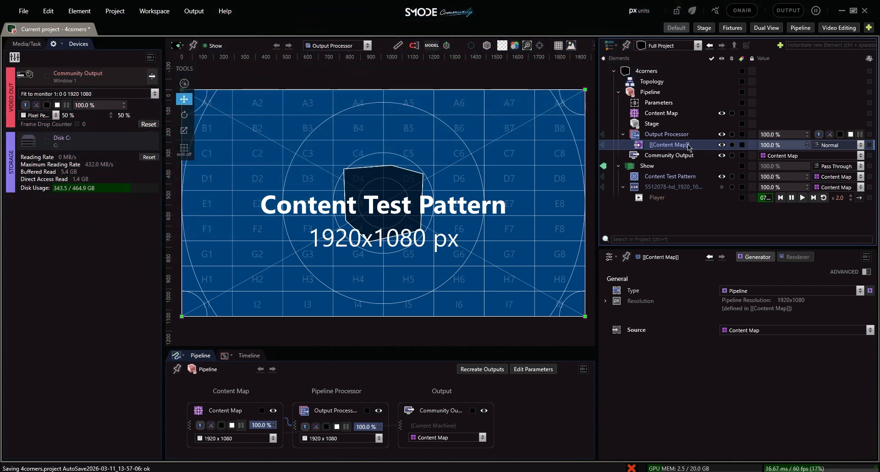
pyautogui.click(791, 257)
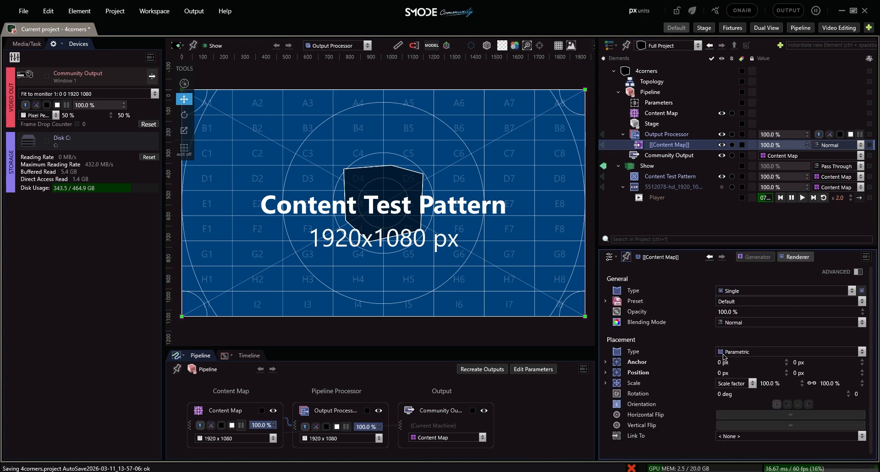
pyautogui.click(755, 356)
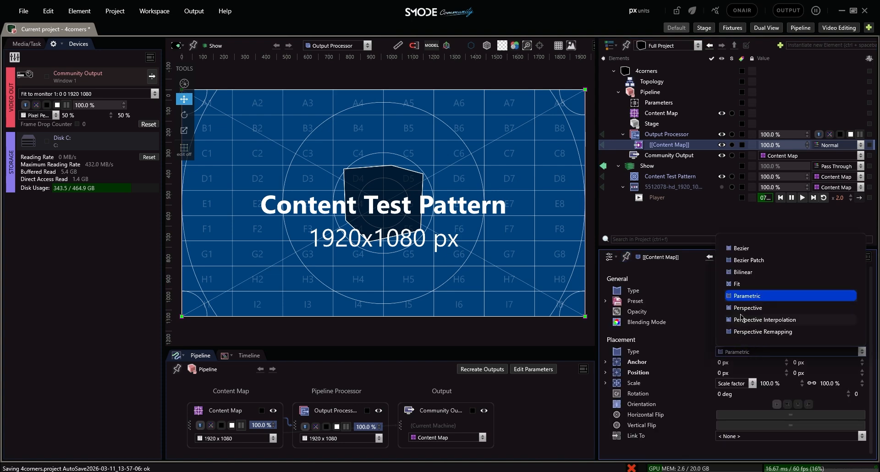
pyautogui.click(748, 308)
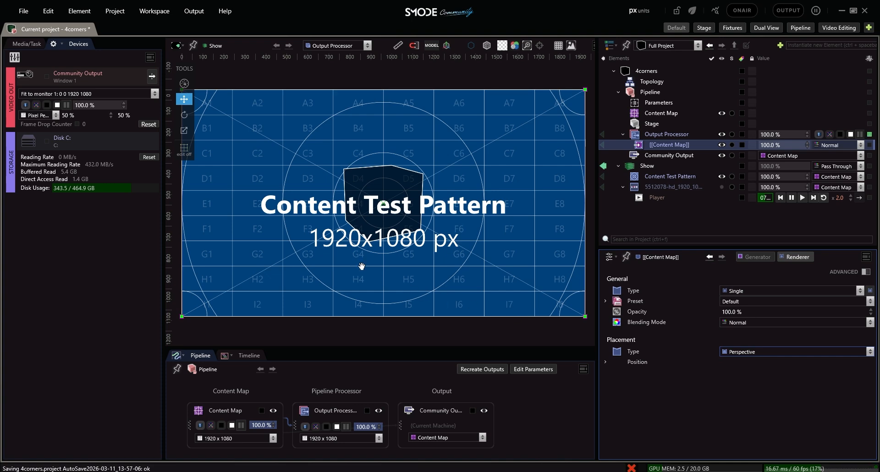
# - Enable corner editing and move corners A, B, C and D to about (159, 146), (1891, 7), (1818, 985) and (137, 970) px
pyautogui.click(184, 152)
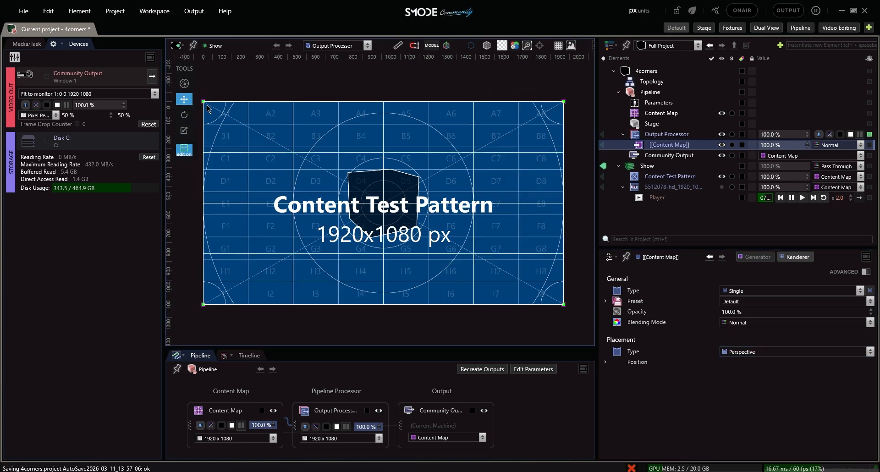
pyautogui.moveTo(205, 103); pyautogui.dragTo(234, 131)
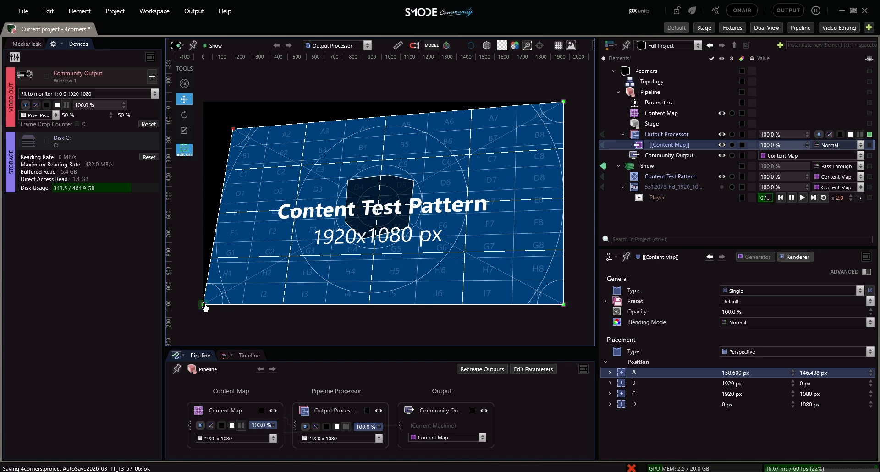
pyautogui.moveTo(204, 305); pyautogui.dragTo(230, 285)
pyautogui.moveTo(564, 304); pyautogui.dragTo(543, 286)
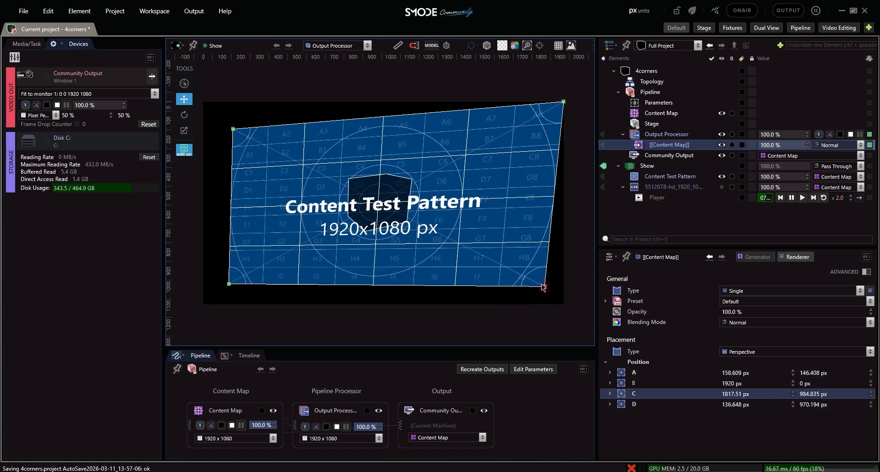
pyautogui.moveTo(563, 103); pyautogui.dragTo(558, 103)
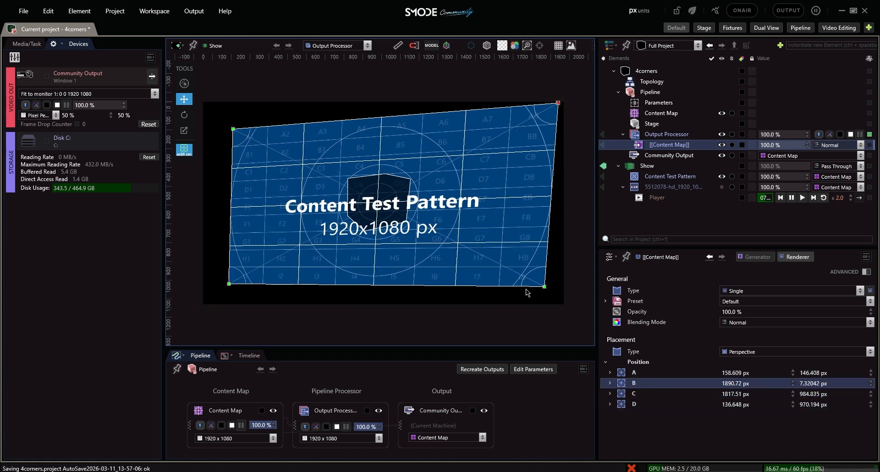
# - Set the Community Output's source to the Output Processor
pyautogui.click(447, 437)
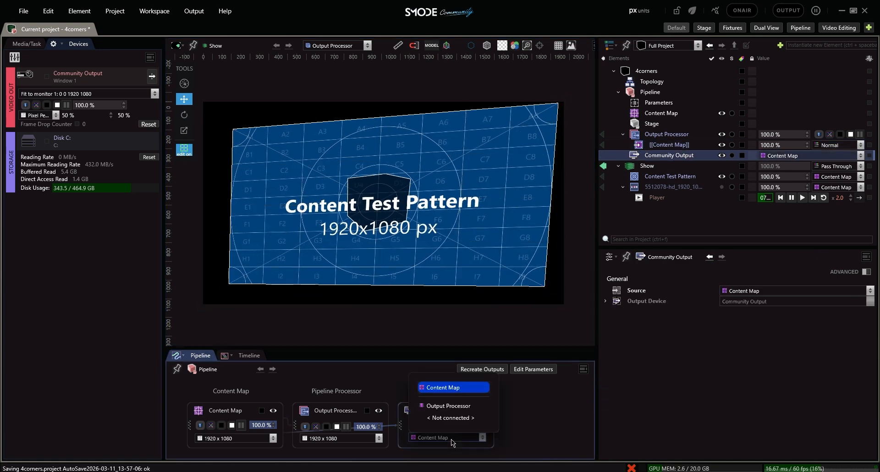
pyautogui.click(448, 407)
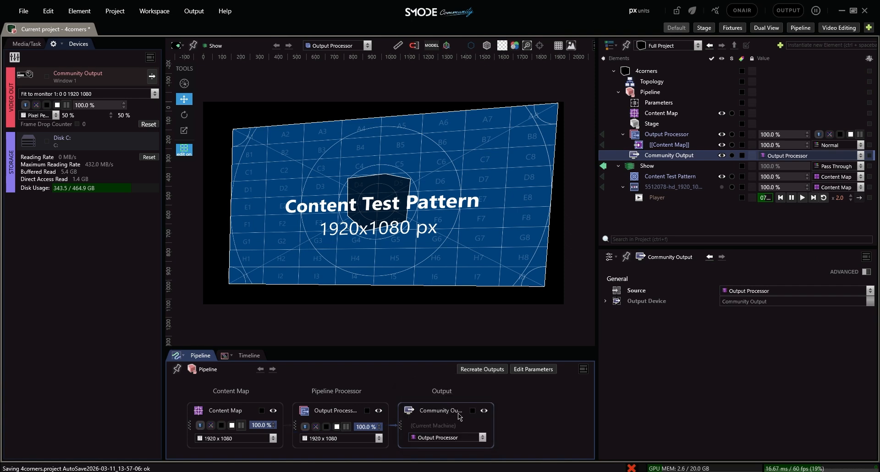
# - Move the Content Map layer's corner C to about (1739, 877) px and corner B to about (1722, 185) px
pyautogui.click(668, 145)
pyautogui.moveTo(545, 287); pyautogui.dragTo(529, 270)
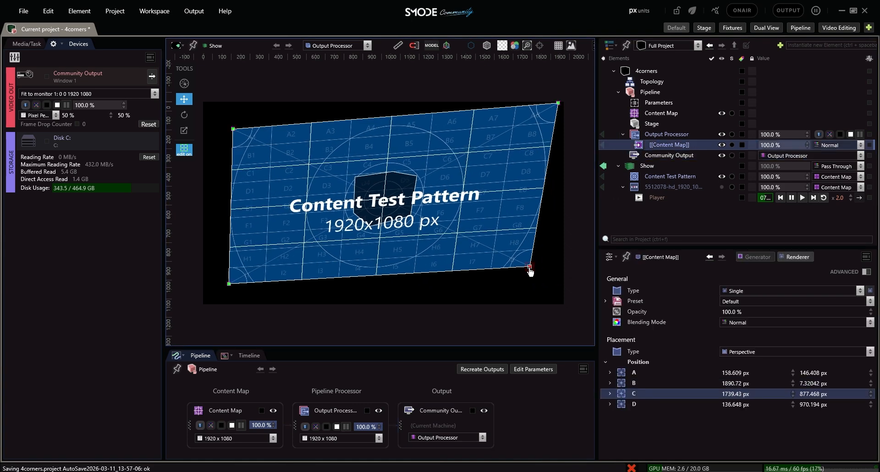
pyautogui.moveTo(558, 105); pyautogui.dragTo(526, 142)
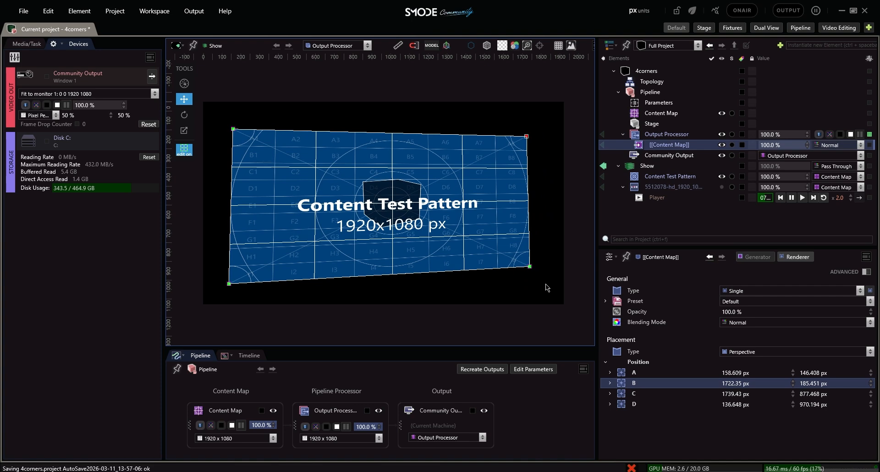
# - Turn on the Mouse Cross overlay in the viewport, keeping corner C selected
pyautogui.click(530, 266)
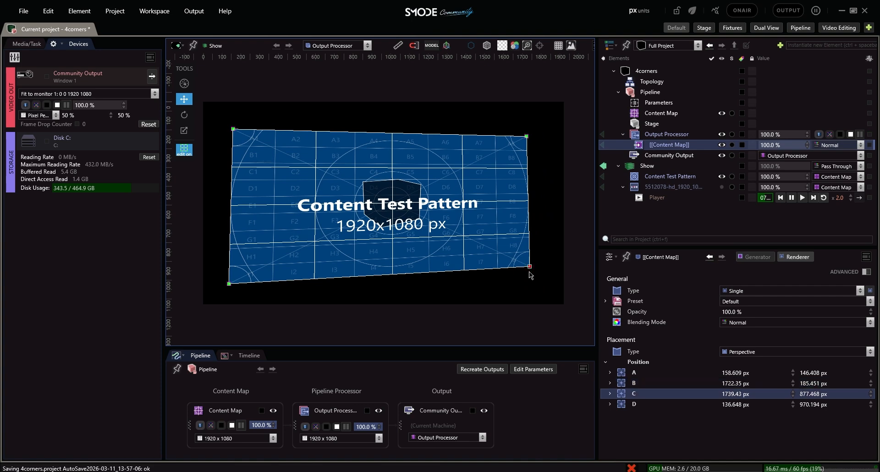
pyautogui.click(539, 45)
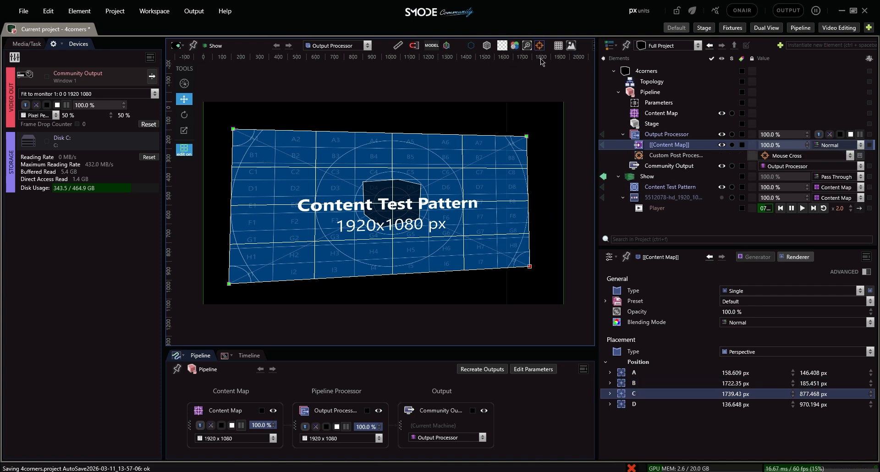
pyautogui.scroll(4, 542, 141)
pyautogui.moveTo(570, 112); pyautogui.dragTo(472, 135)
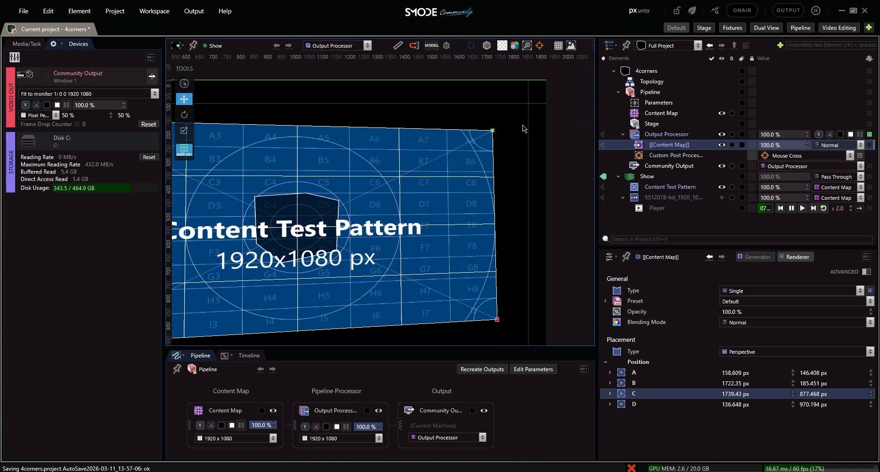
pyautogui.scroll(-2, 526, 229)
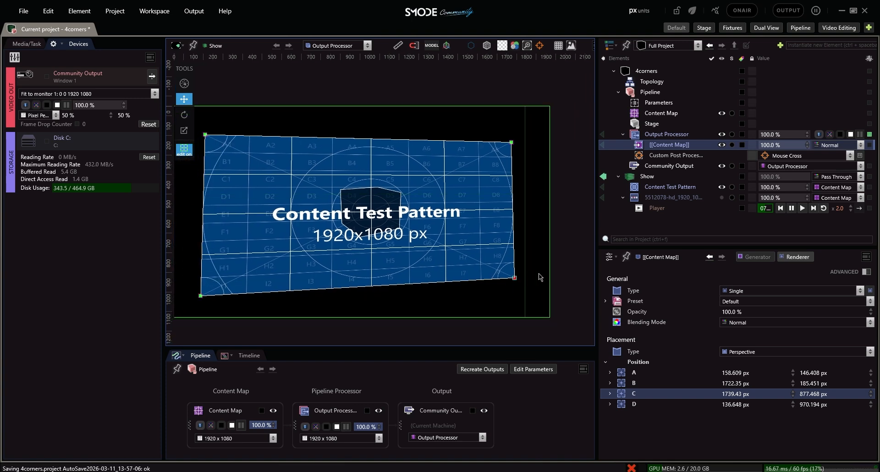
# - Nudge corner C horizontally in fine increments to about X 1744 px and add corner B to the selection
pyautogui.press('Right')
pyautogui.press('Right')
pyautogui.press('Right')
pyautogui.press('Right')
pyautogui.press('Right')
pyautogui.press('Right')
pyautogui.press('Left')
pyautogui.press('Left')
pyautogui.press('Left')
pyautogui.press('Left')
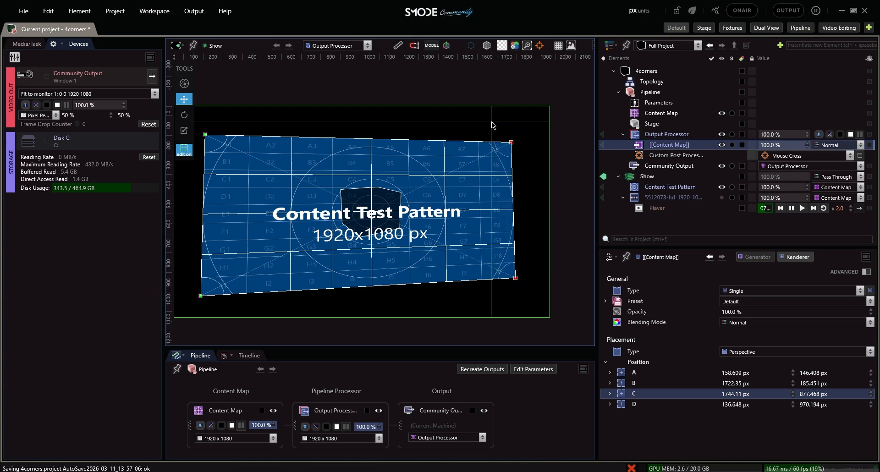
# - Nudge corners B and C together to the right and back left in fine increments, to about X 1715 and 1737 px
pyautogui.press('Right')
pyautogui.press('Right')
pyautogui.press('Right')
pyautogui.press('Right')
pyautogui.press('Right')
pyautogui.press('Right')
pyautogui.press('Right')
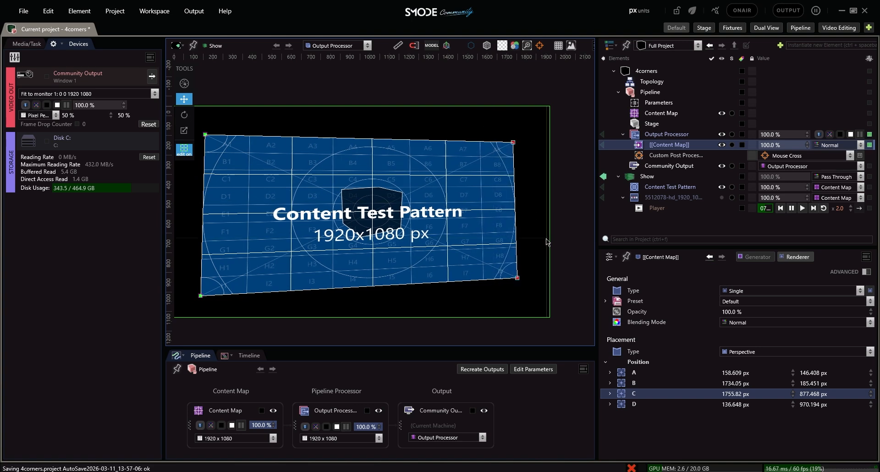
pyautogui.press('Left')
pyautogui.press('Left')
pyautogui.press('Left')
pyautogui.press('Left')
pyautogui.press('Left')
pyautogui.press('Left')
pyautogui.press('Left')
pyautogui.press('Left')
pyautogui.press('Left')
pyautogui.press('Left')
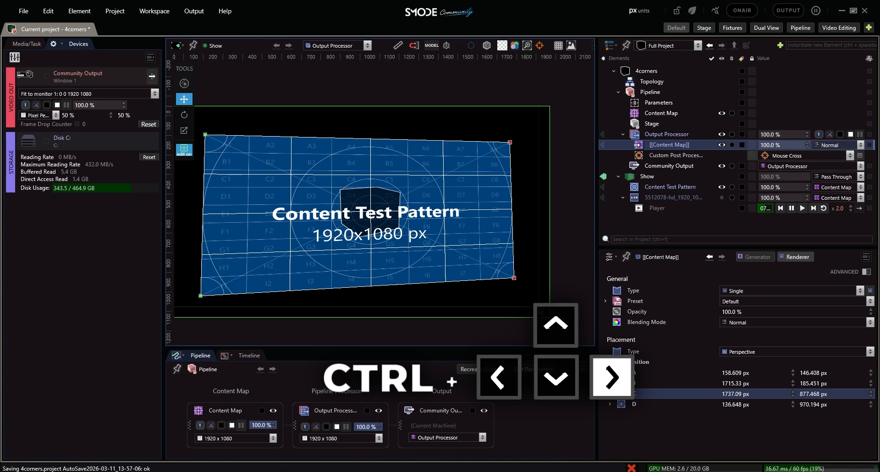
# - Shift corners B and C together in large increments left and back right, to about X 1692 and 1714 px
pyautogui.hotkey('ctrl', 'Left')
pyautogui.hotkey('ctrl', 'Left')
pyautogui.hotkey('ctrl', 'Left')
pyautogui.hotkey('ctrl', 'Left')
pyautogui.hotkey('ctrl', 'Left')
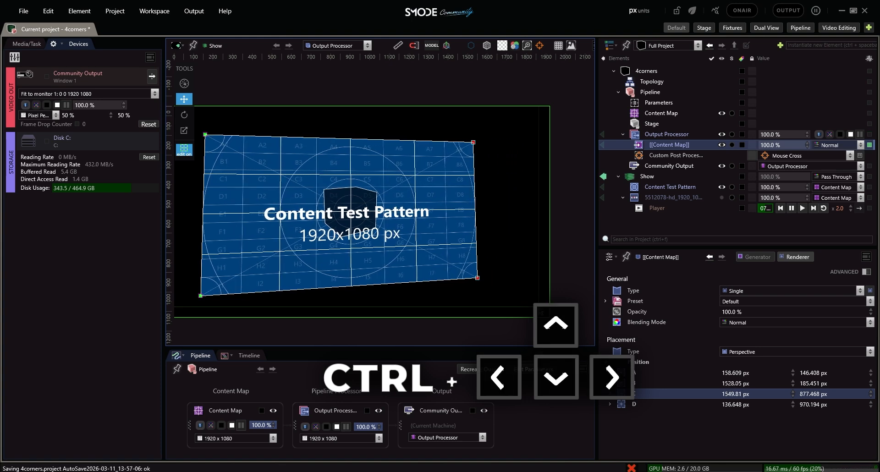
pyautogui.hotkey('ctrl', 'Right')
pyautogui.hotkey('ctrl', 'Right')
pyautogui.hotkey('ctrl', 'Right')
pyautogui.hotkey('ctrl', 'Right')
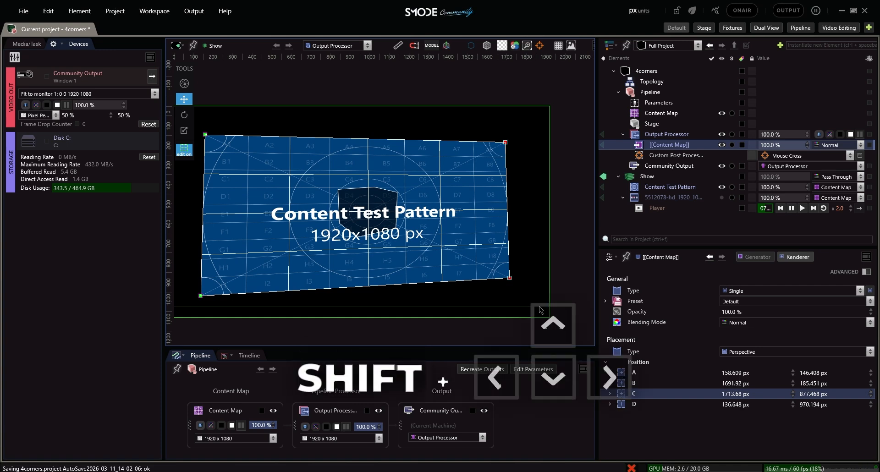
# - Nudge corners B and C together to the right, to about X 1696 and 1718 px, and turn off the Mouse Cross overlay
pyautogui.hotkey('shift', 'Right')
pyautogui.hotkey('shift', 'Right')
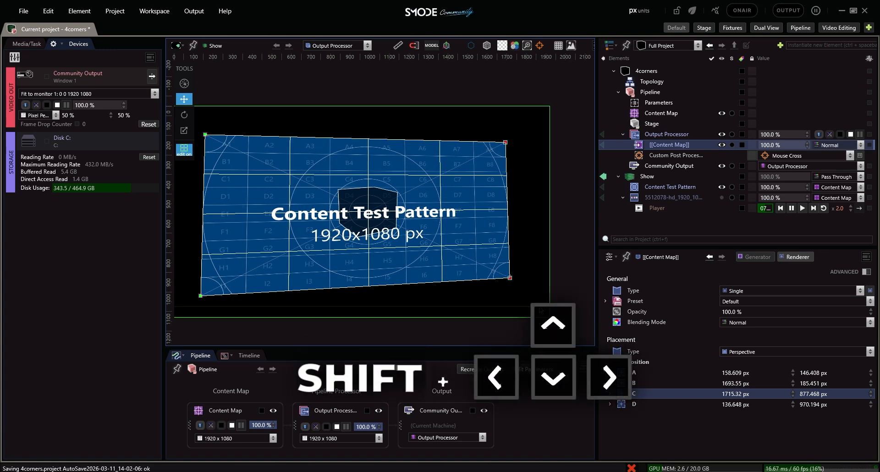
pyautogui.hotkey('shift', 'Right')
pyautogui.hotkey('shift', 'Right')
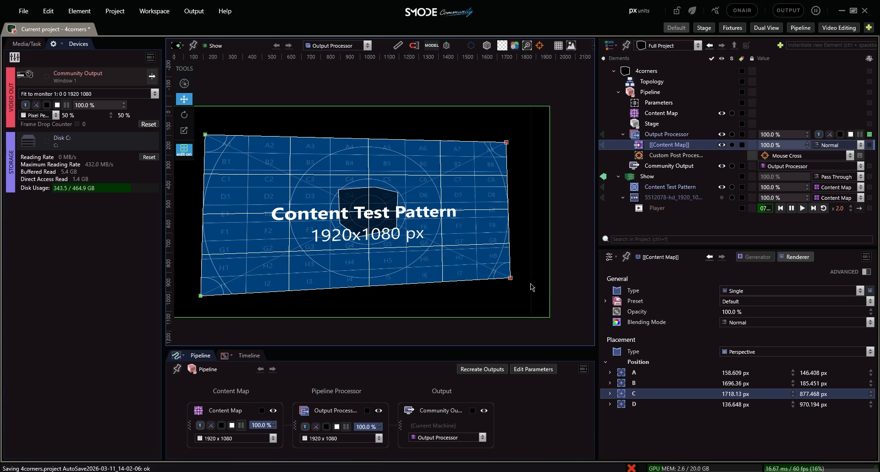
pyautogui.click(538, 45)
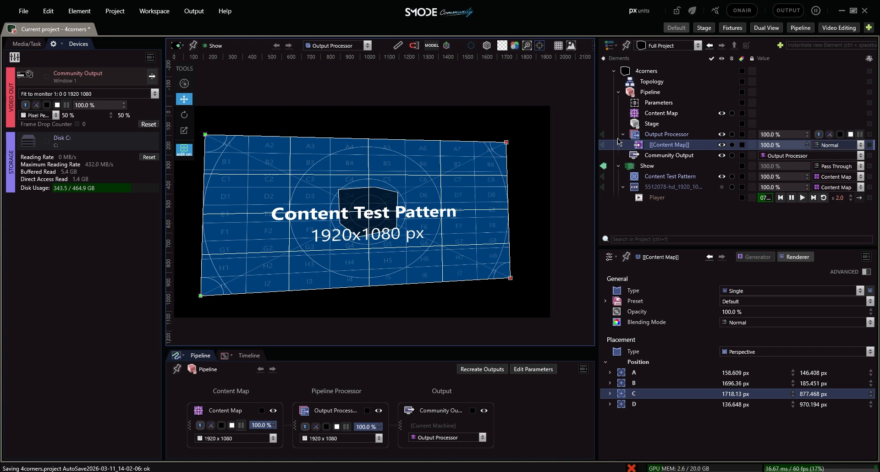
# - Activate the 5512078-hd video layer above the Content Test Pattern in the Show and preview the Community Output in the viewport
pyautogui.click(666, 180)
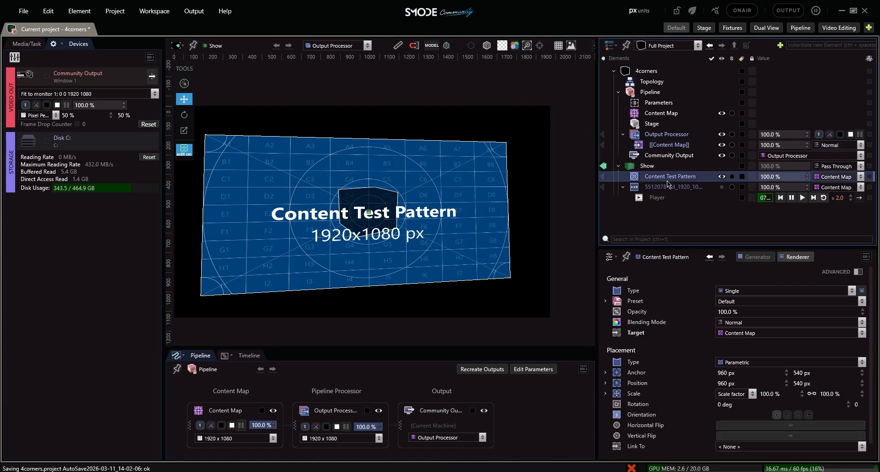
pyautogui.click(670, 191)
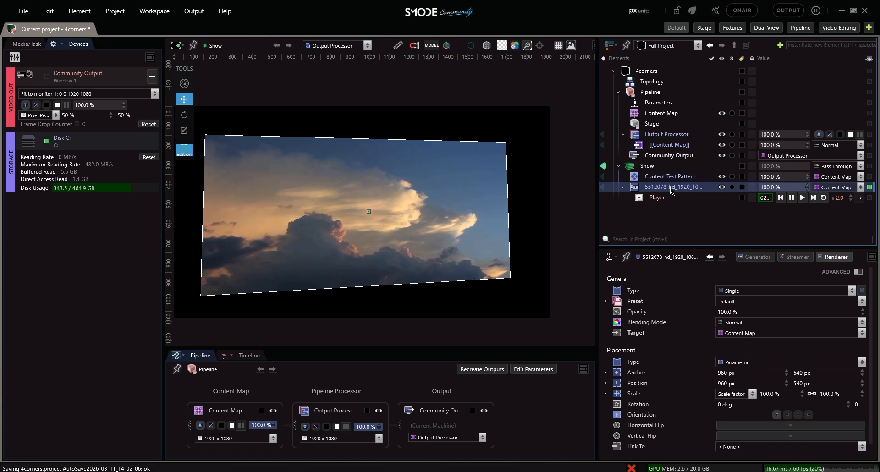
pyautogui.click(351, 45)
pyautogui.click(618, 84)
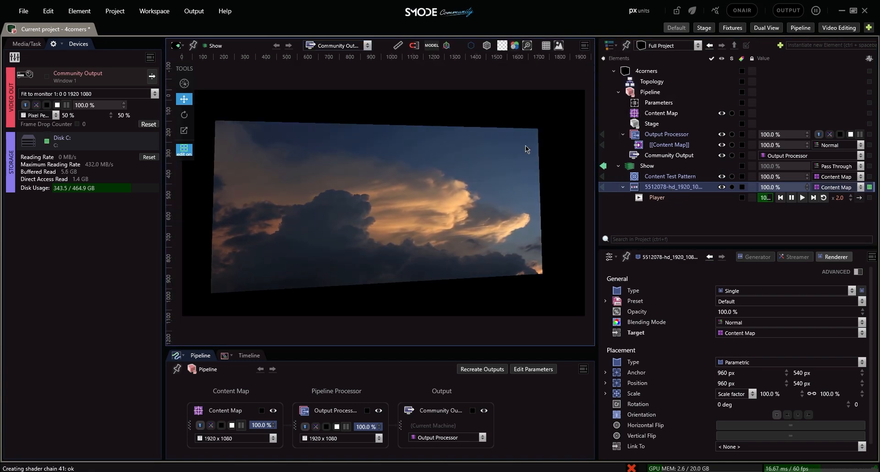